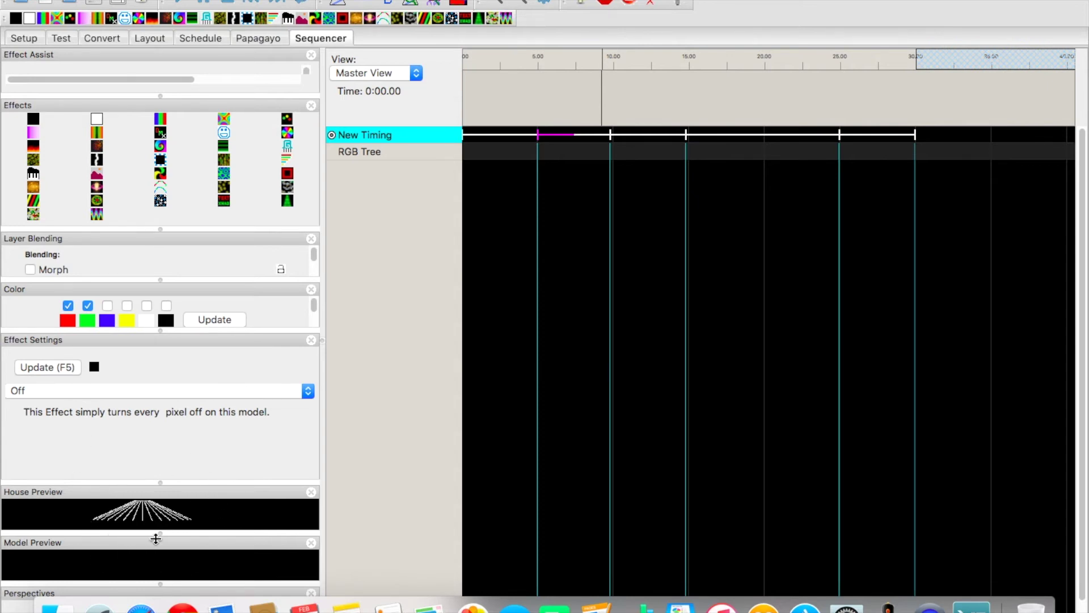
Step: Float the House Preview and set up a blue-and-white Snowflakes effect
left_click_drag(185, 494, 716, 378)
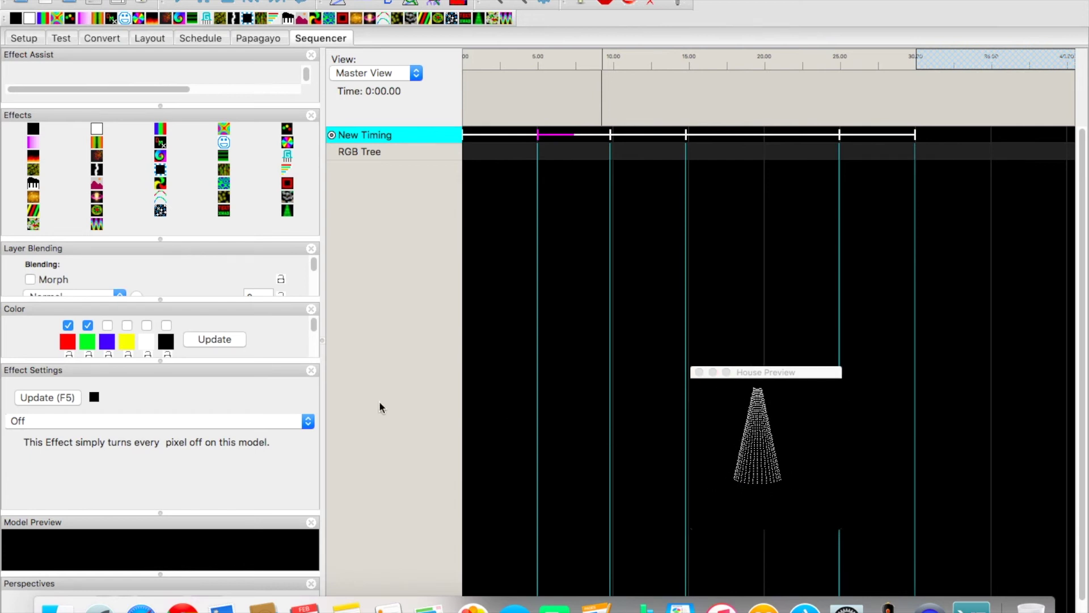
left_click(53, 423)
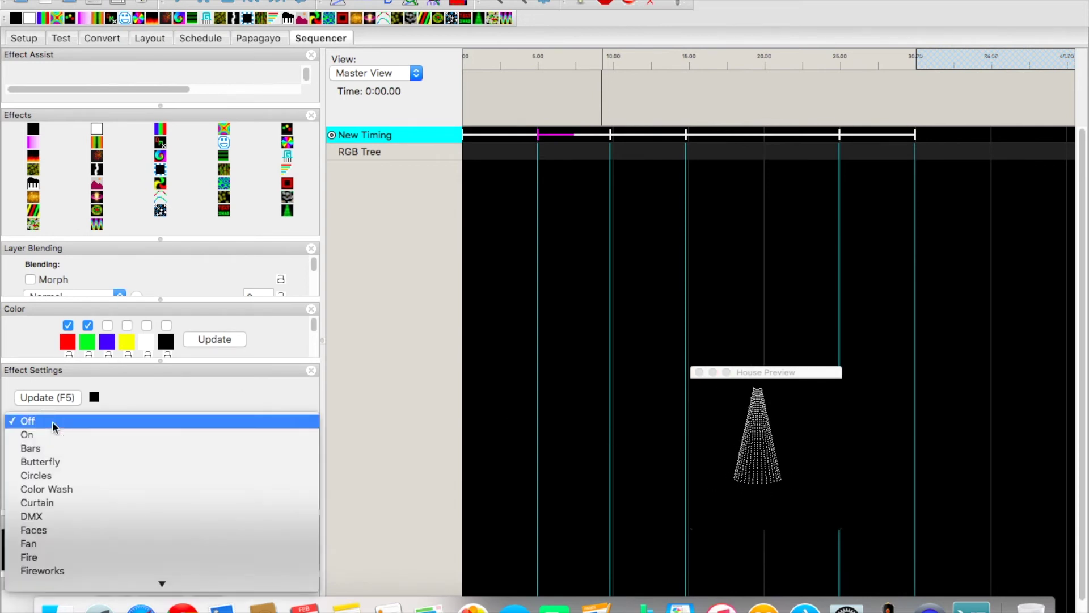
scroll(95, 491, "down", 5)
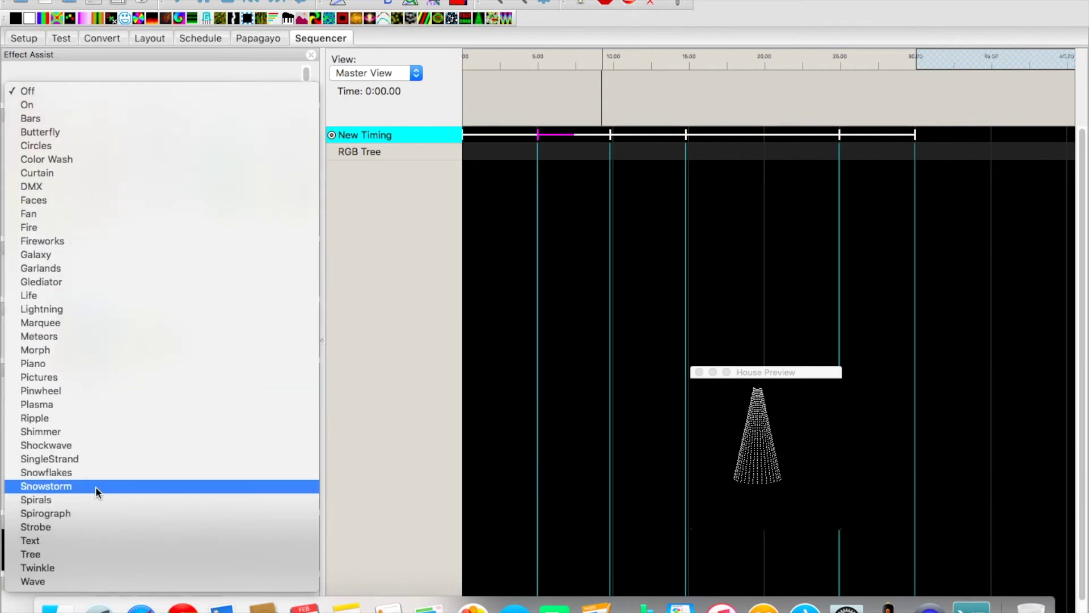
left_click(93, 472)
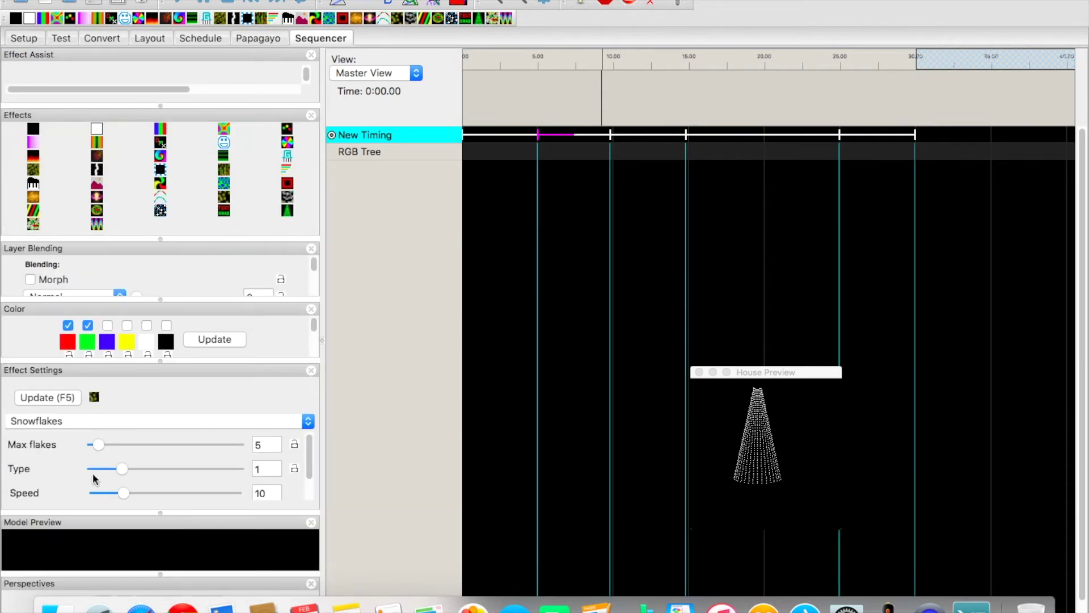
left_click(67, 325)
left_click(147, 325)
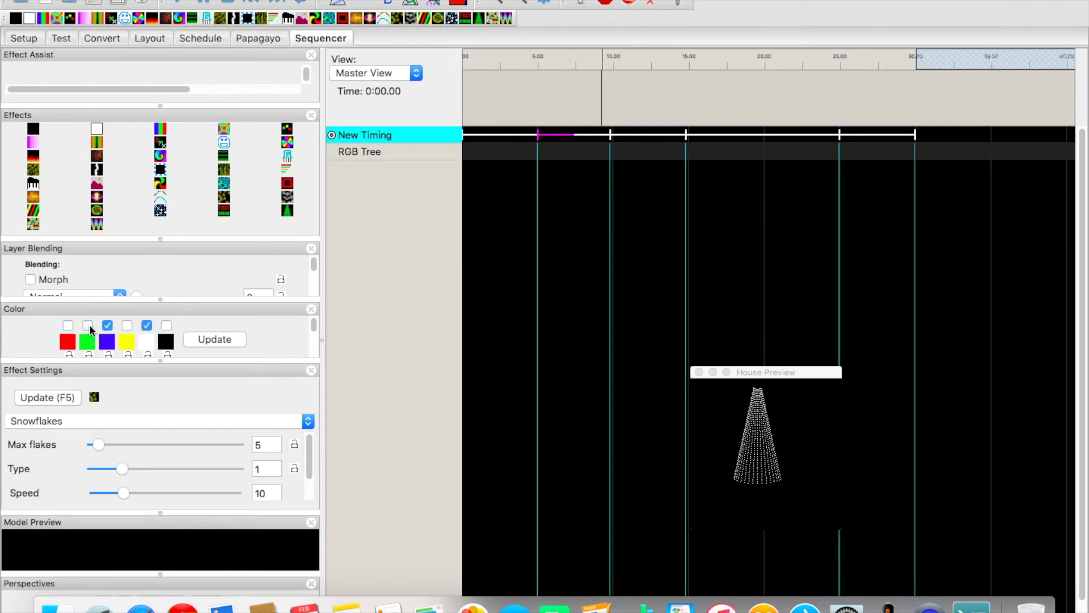
Step: Place Snowflakes on the RGB Tree's first block with Max flakes 48 and Type 1
left_click_drag(94, 398, 478, 155)
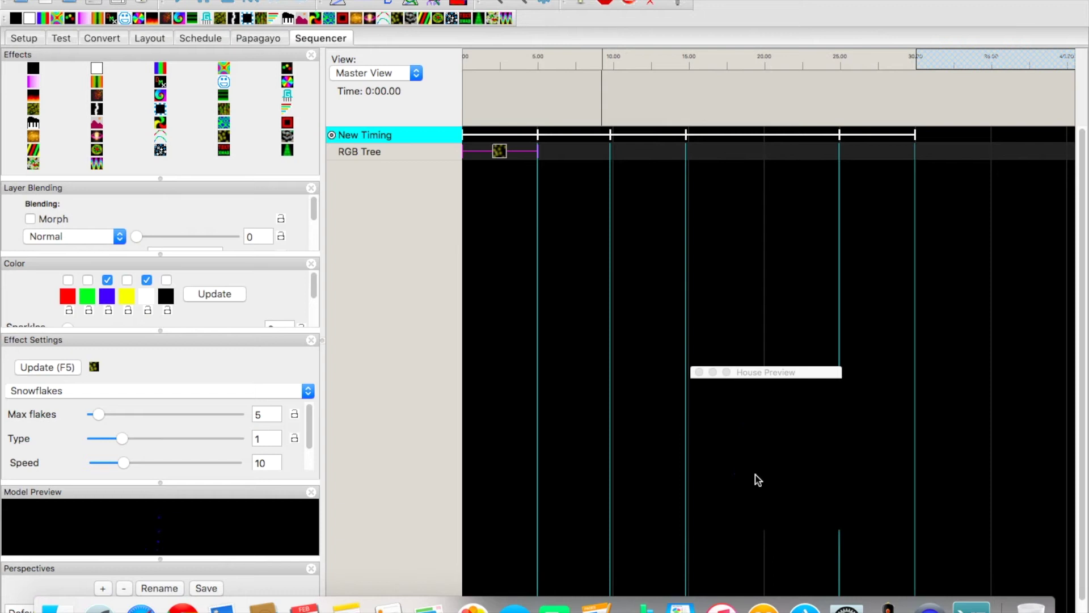
left_click(133, 415)
left_click(162, 417)
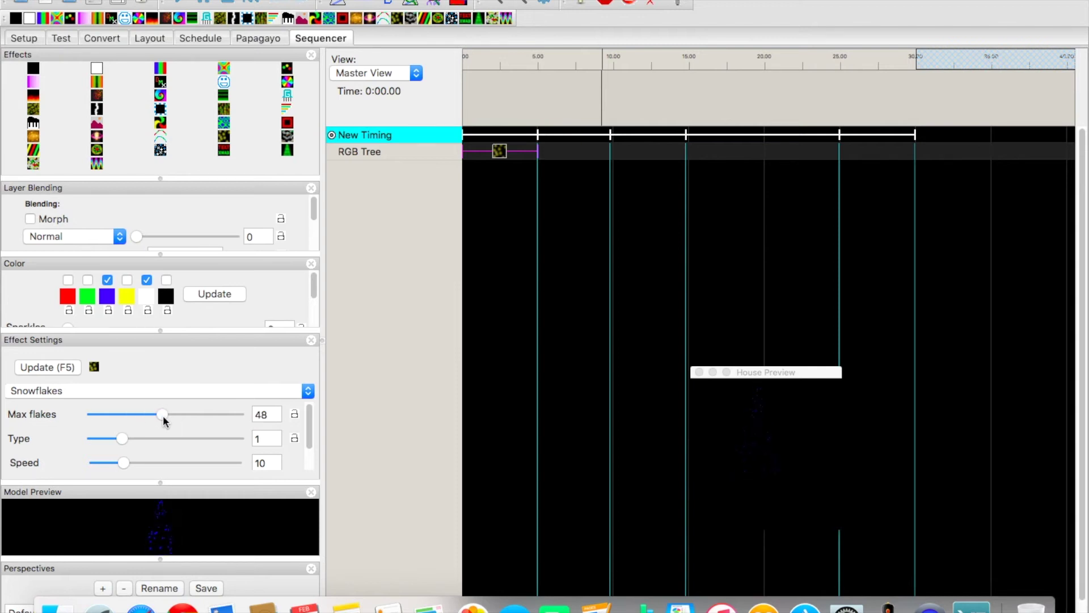
left_click(173, 433)
left_click(204, 438)
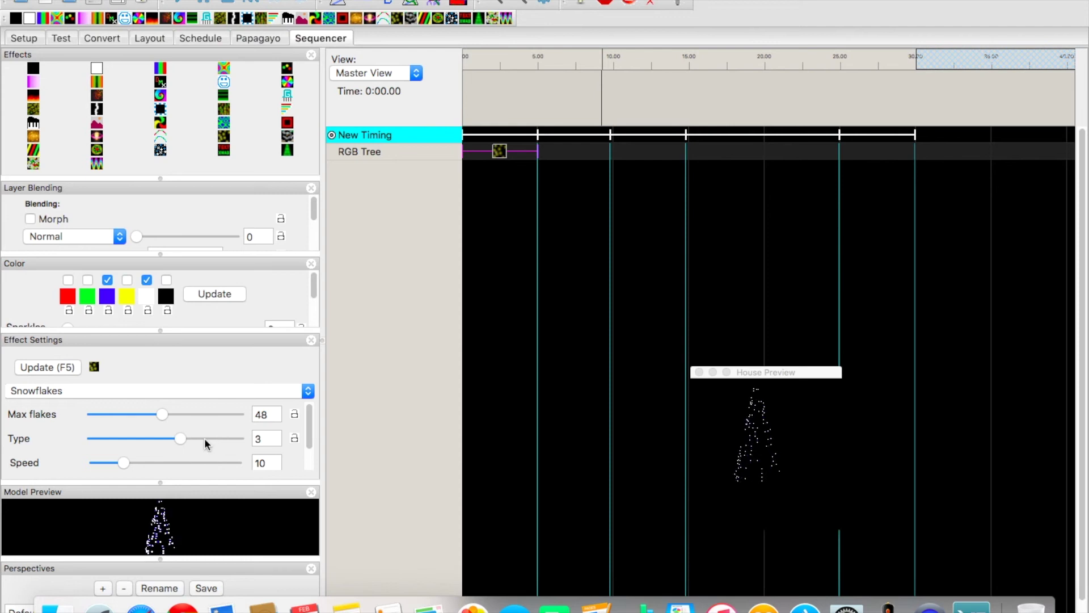
left_click(234, 438)
left_click_drag(232, 437, 120, 440)
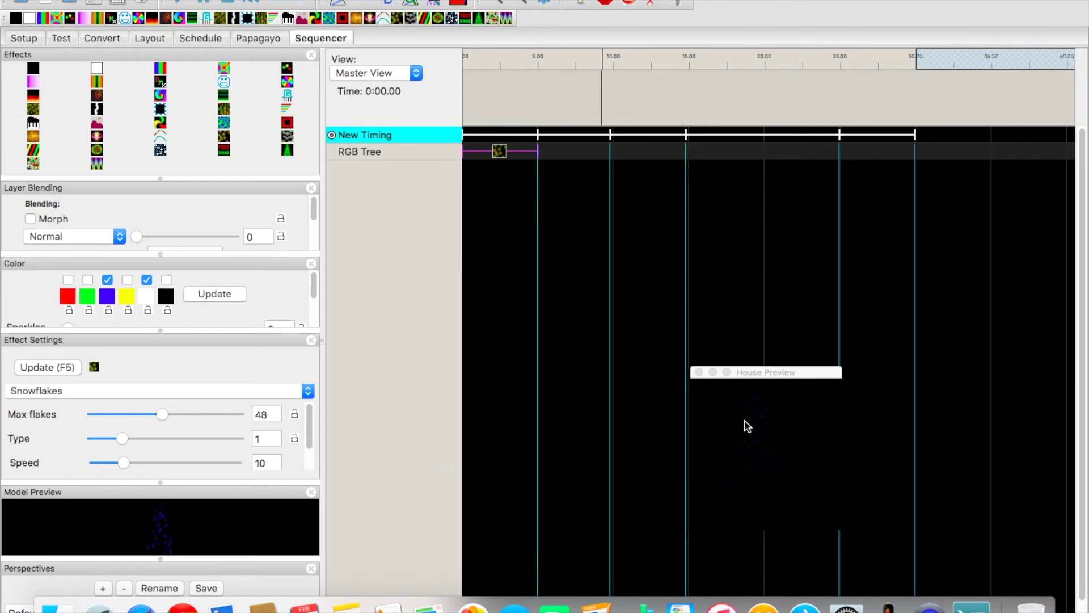
Step: View the house preview full screen, then select the 5–10 s RGB Tree block
left_click(772, 377)
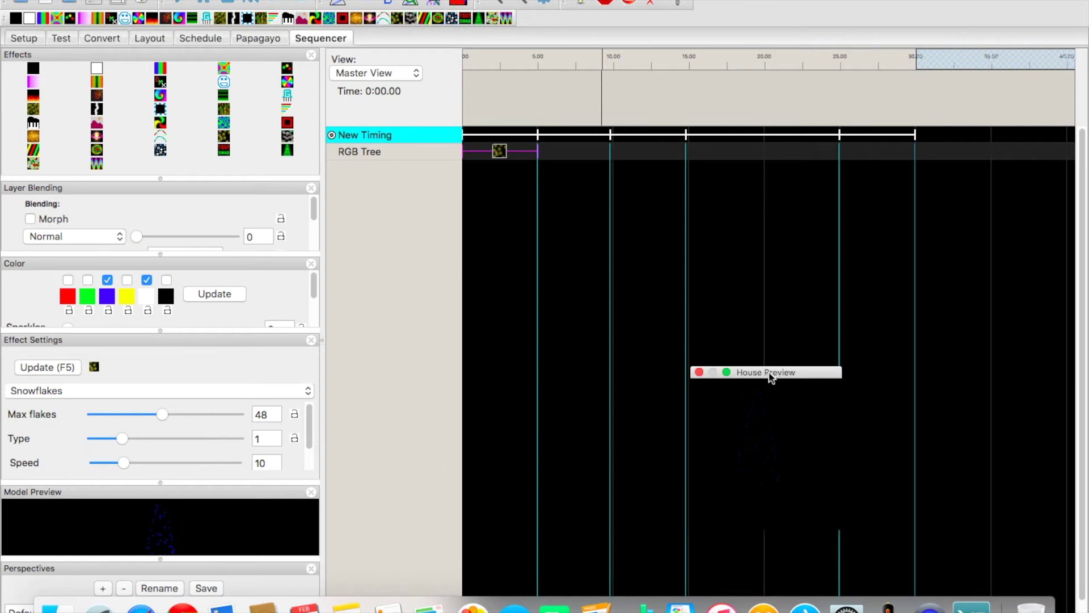
left_click(726, 372)
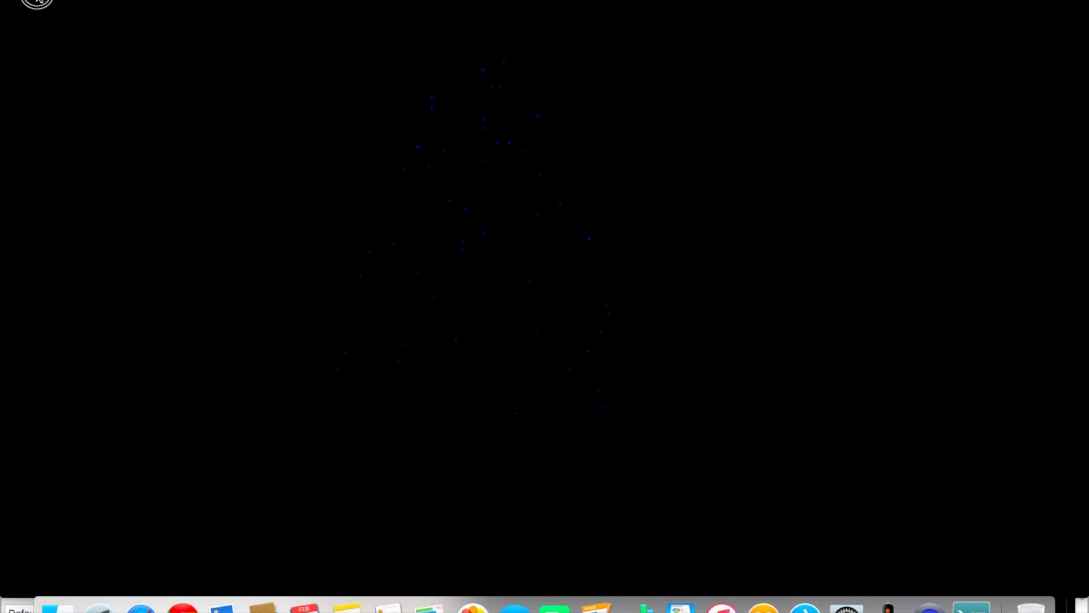
key("Escape")
left_click(567, 157)
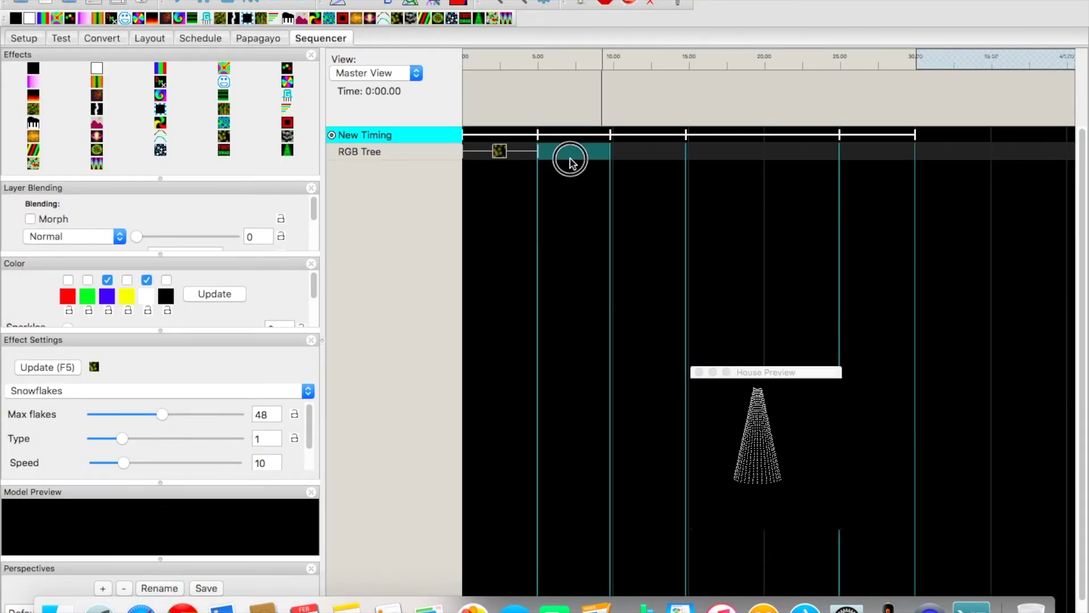
Step: Fill the RGB Tree's 5–10 s block with a red, green and blue Spirals effect
left_click(219, 391)
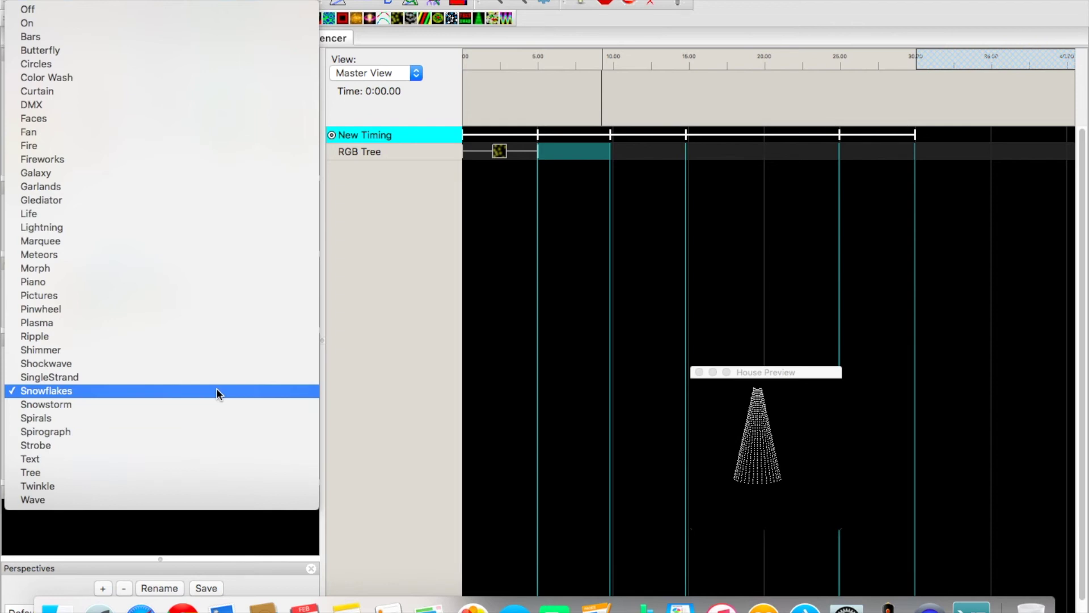
left_click(198, 418)
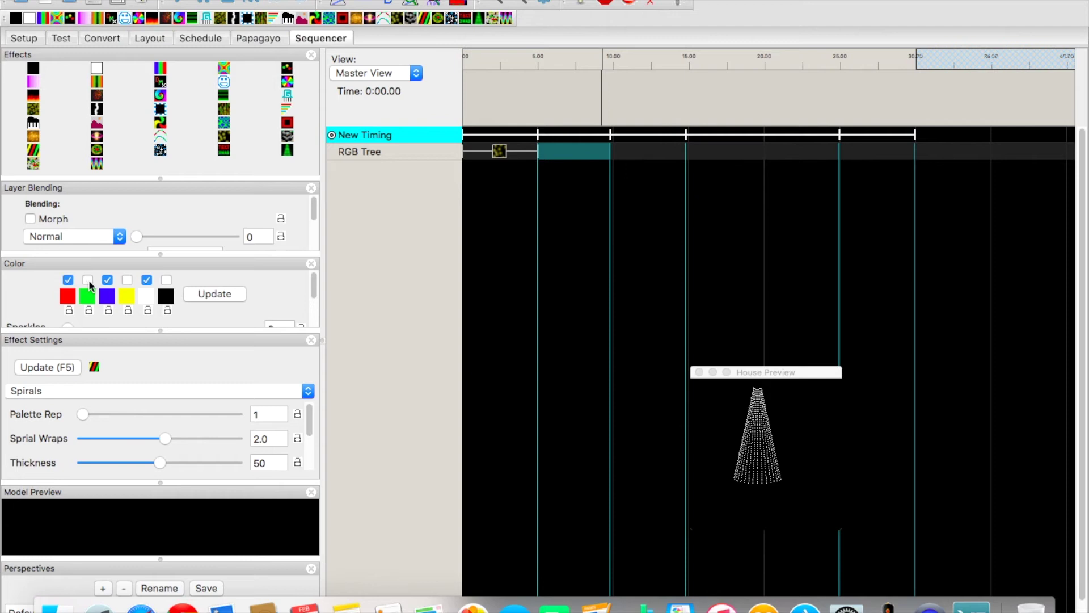
left_click(151, 283)
left_click_drag(94, 368, 561, 158)
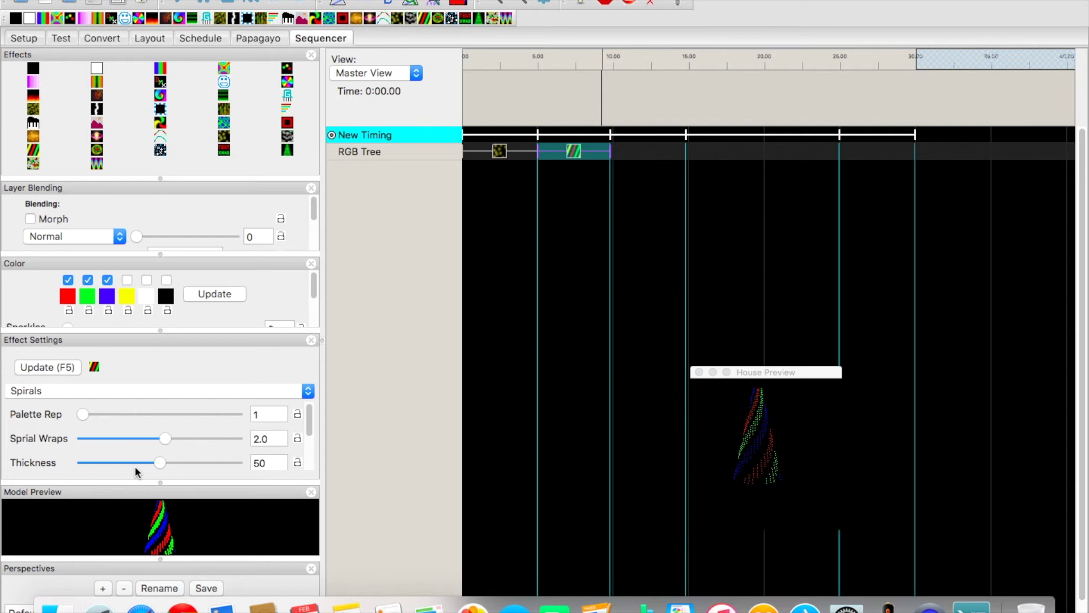
left_click(637, 156)
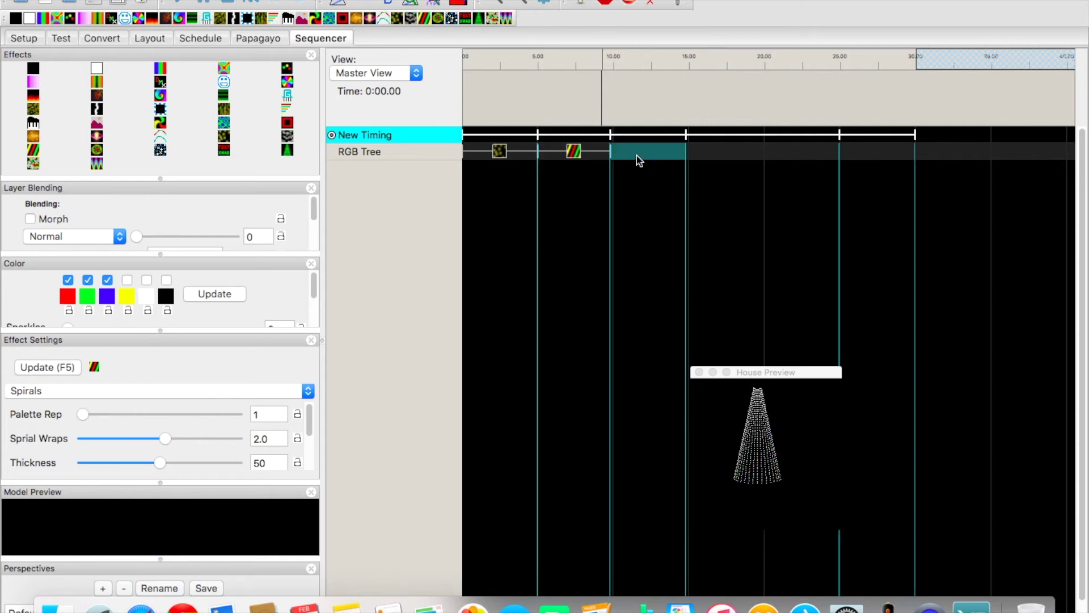
Step: Place a blue-and-yellow Pinwheel effect in the RGB Tree's 10–15 s block
left_click(78, 392)
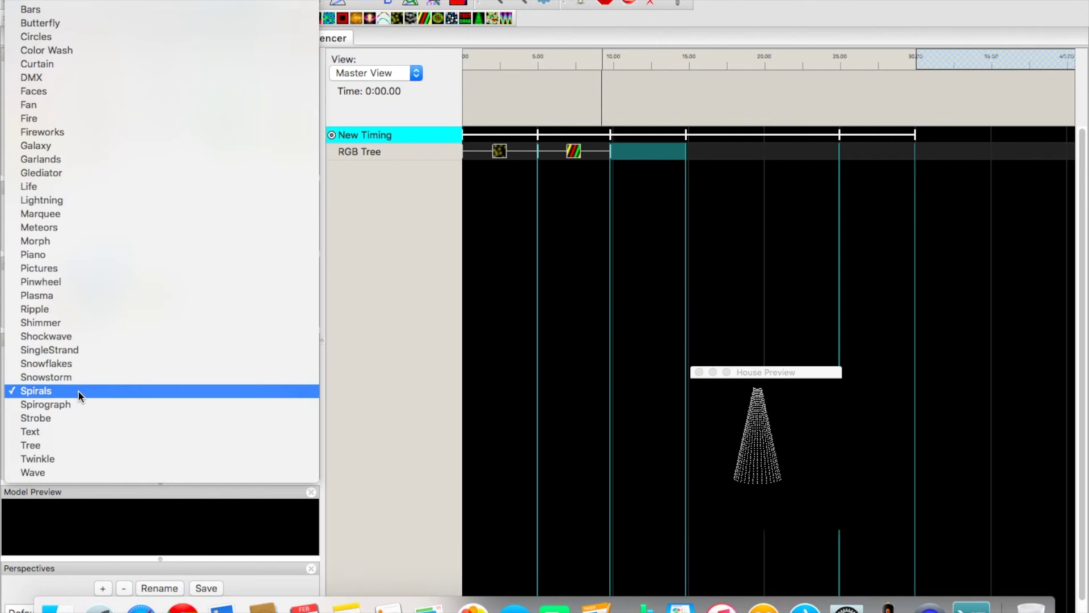
left_click(76, 282)
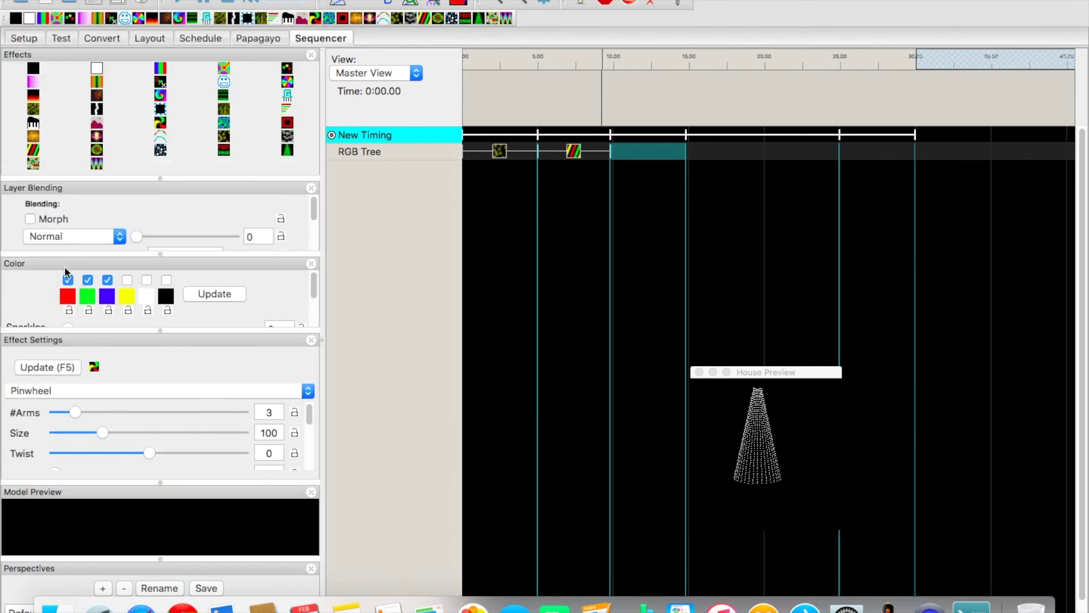
left_click(127, 281)
left_click(87, 282)
left_click(68, 281)
left_click_drag(93, 366, 624, 160)
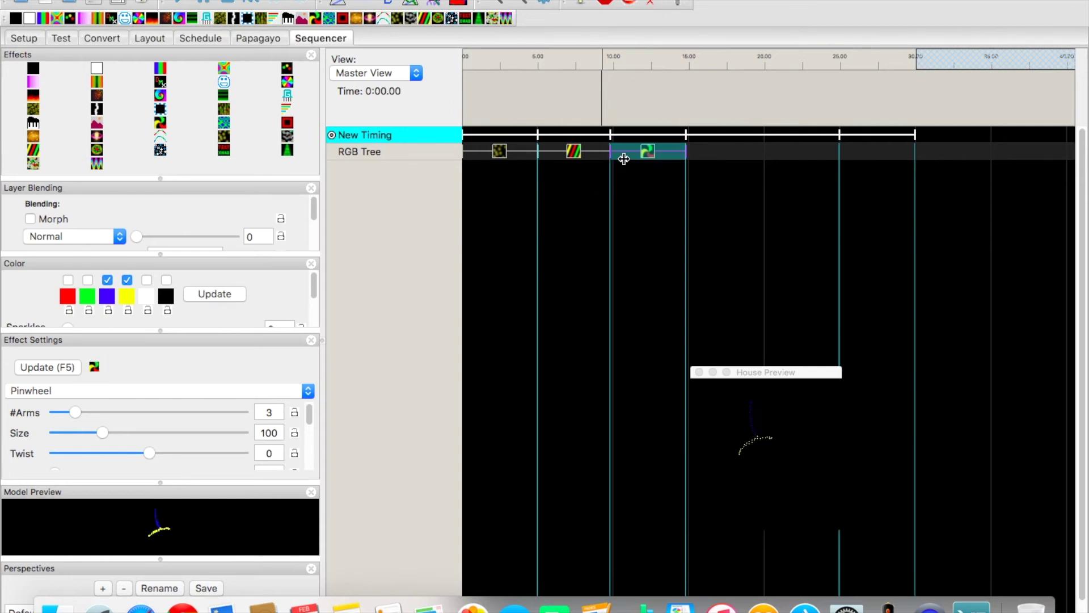
Step: Give the Pinwheel 5 arms, Size 246 and Twist 162
left_click(97, 412)
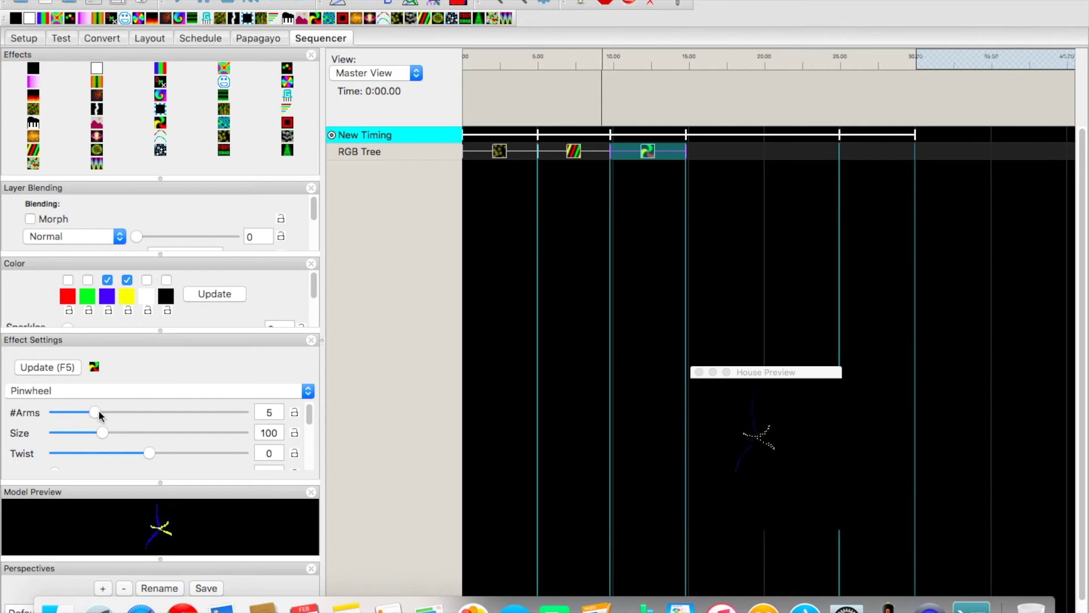
left_click(142, 431)
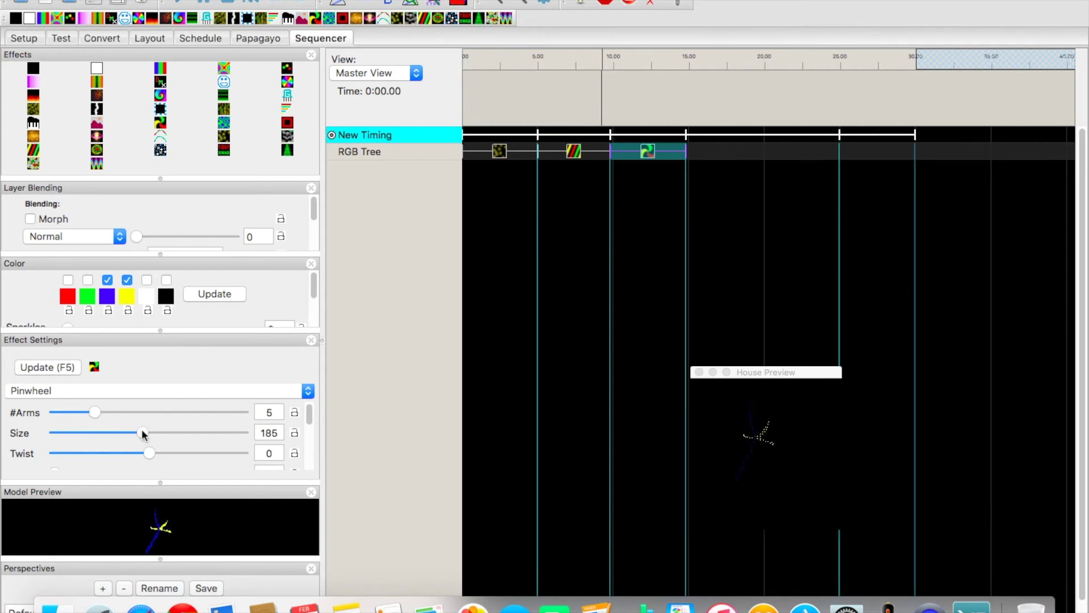
left_click(171, 431)
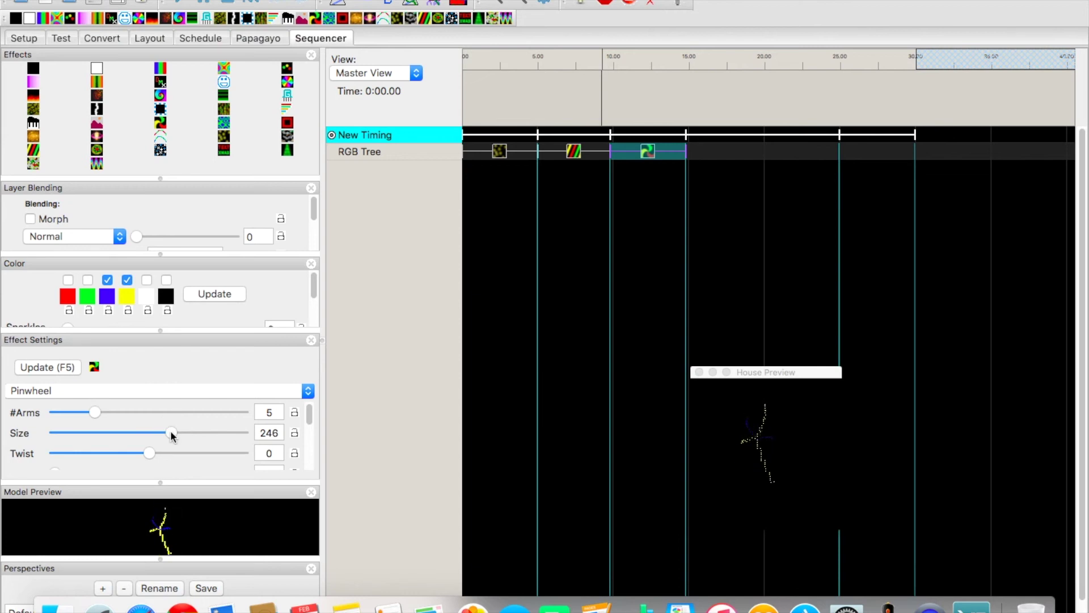
left_click(191, 452)
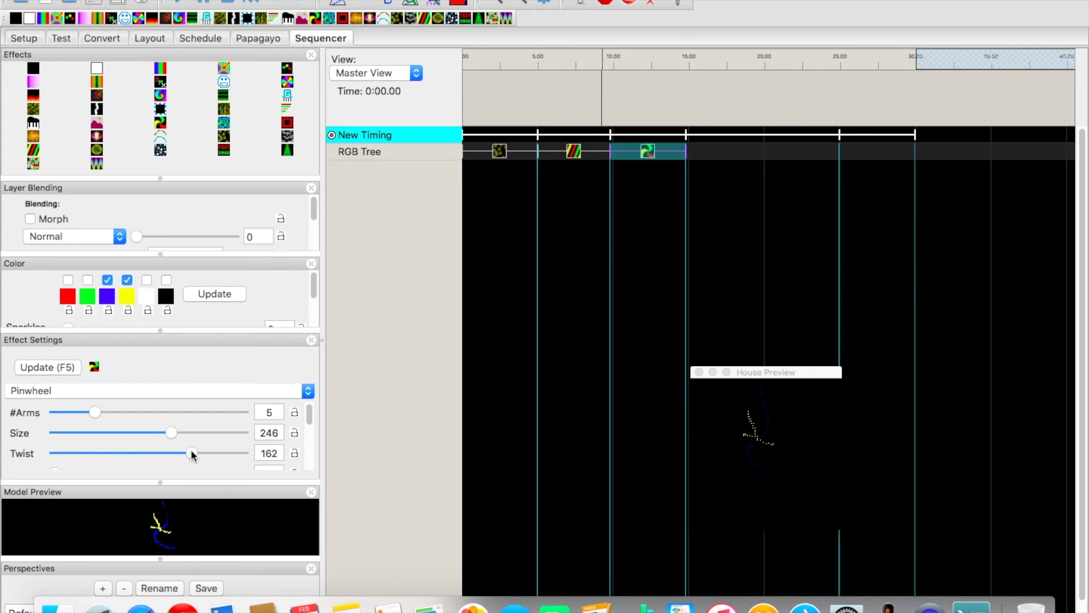
left_click(739, 154)
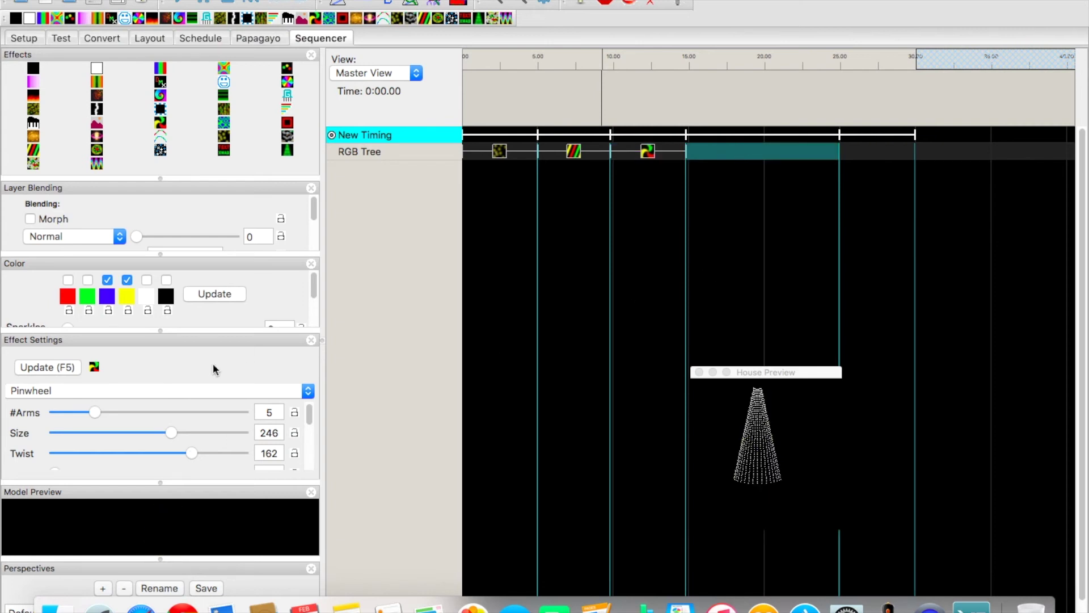
Step: Place a Fire effect in the RGB Tree's 15–25 s block
left_click(163, 390)
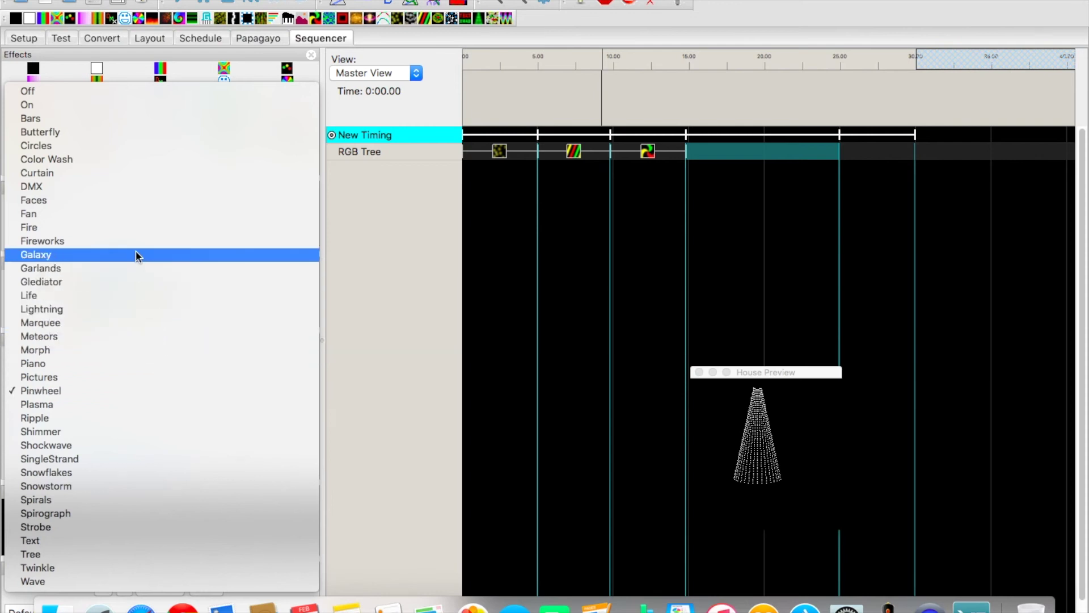
left_click(133, 233)
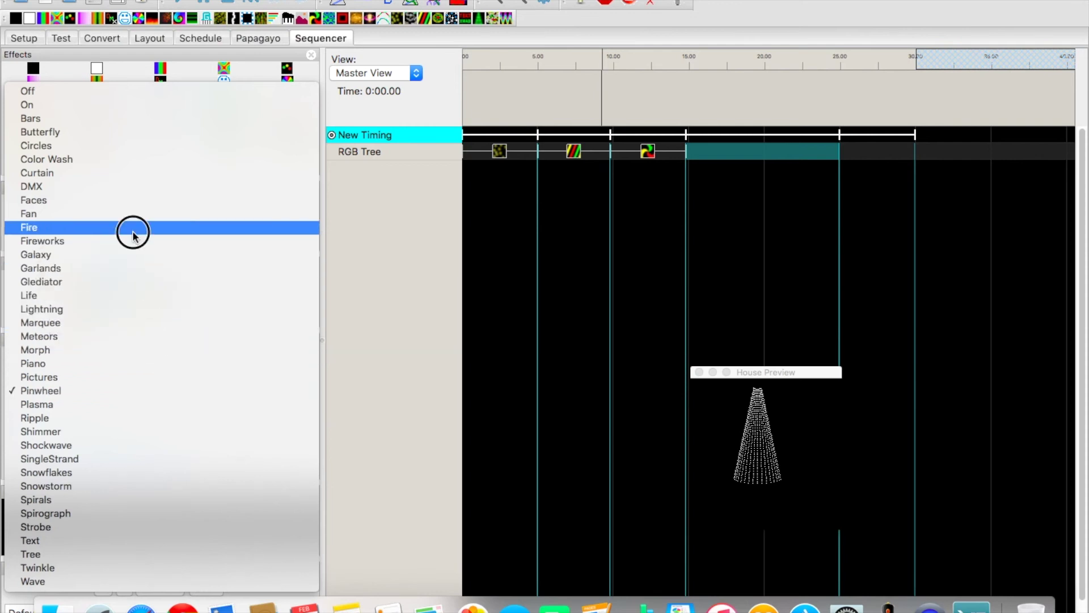
left_click(126, 281)
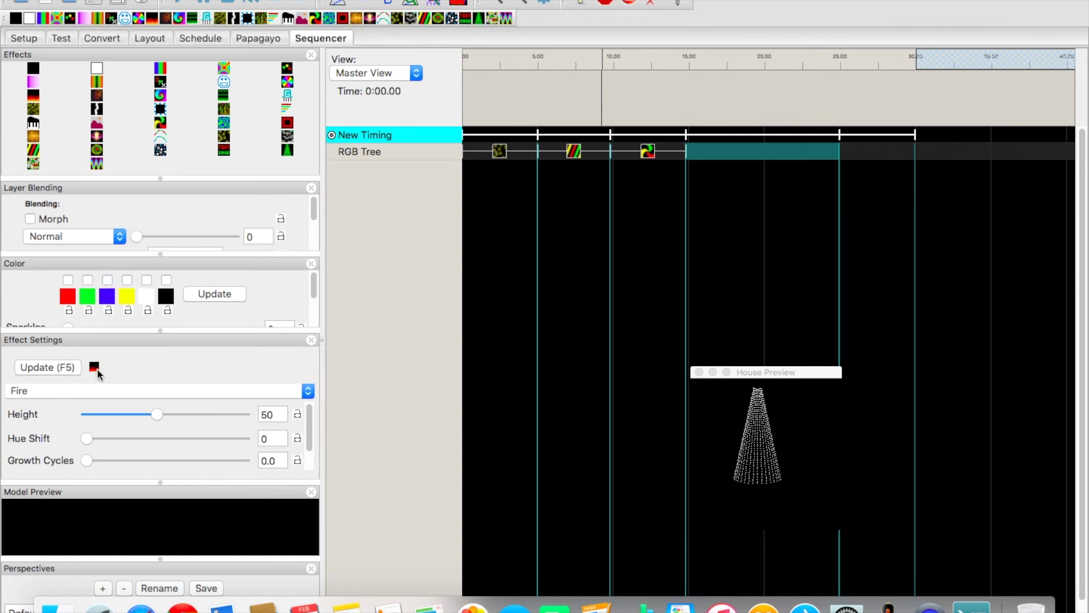
left_click_drag(95, 367, 716, 156)
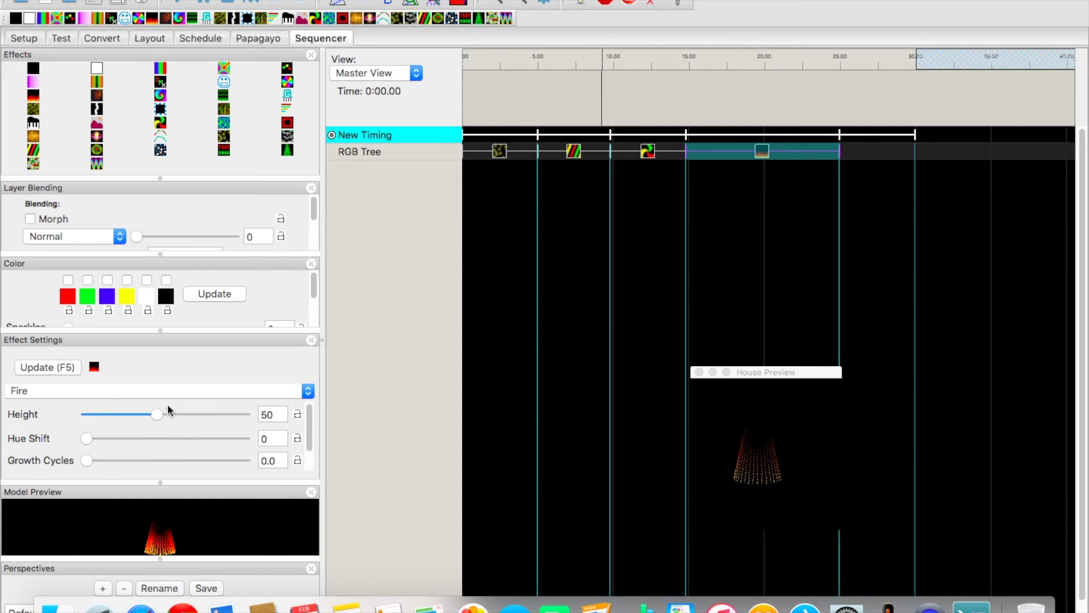
Step: Set the Fire effect's Height to 48 and Hue Shift to 43
left_click(199, 417)
left_click_drag(199, 417, 115, 419)
left_click(153, 418)
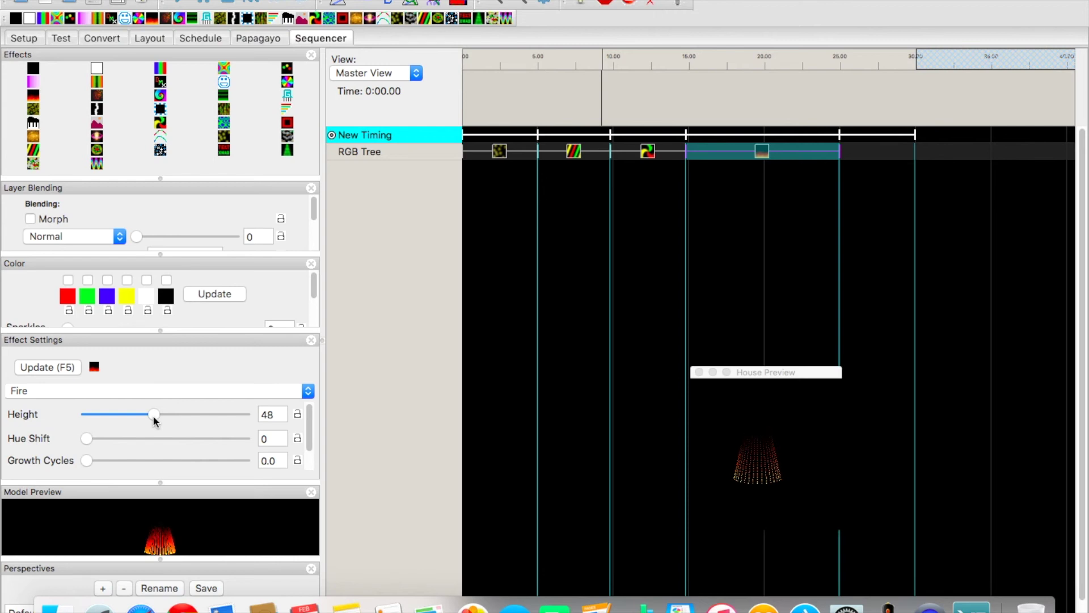
left_click(156, 439)
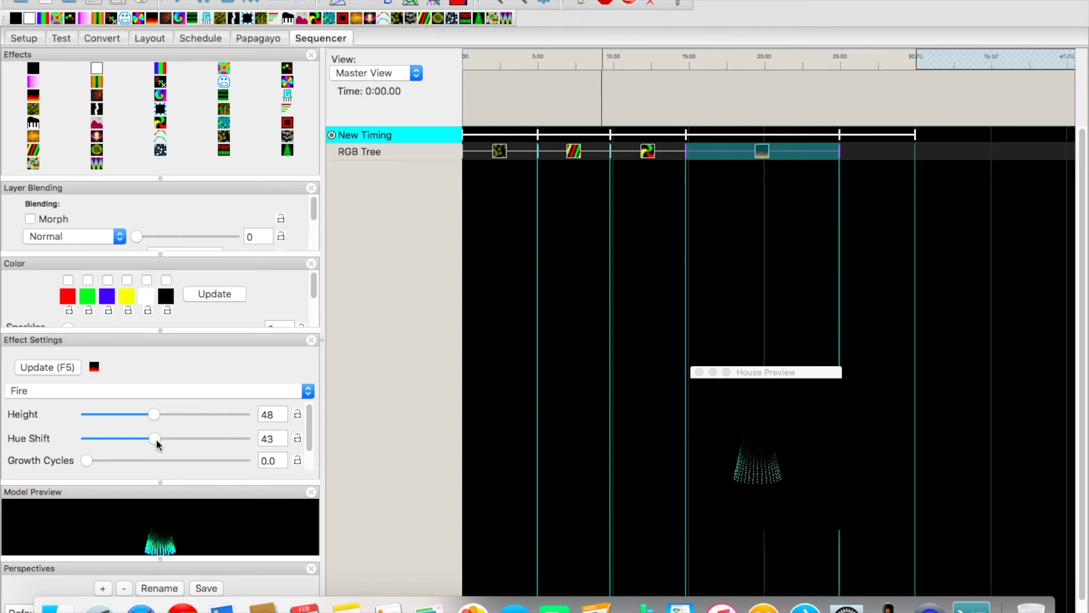
left_click(872, 152)
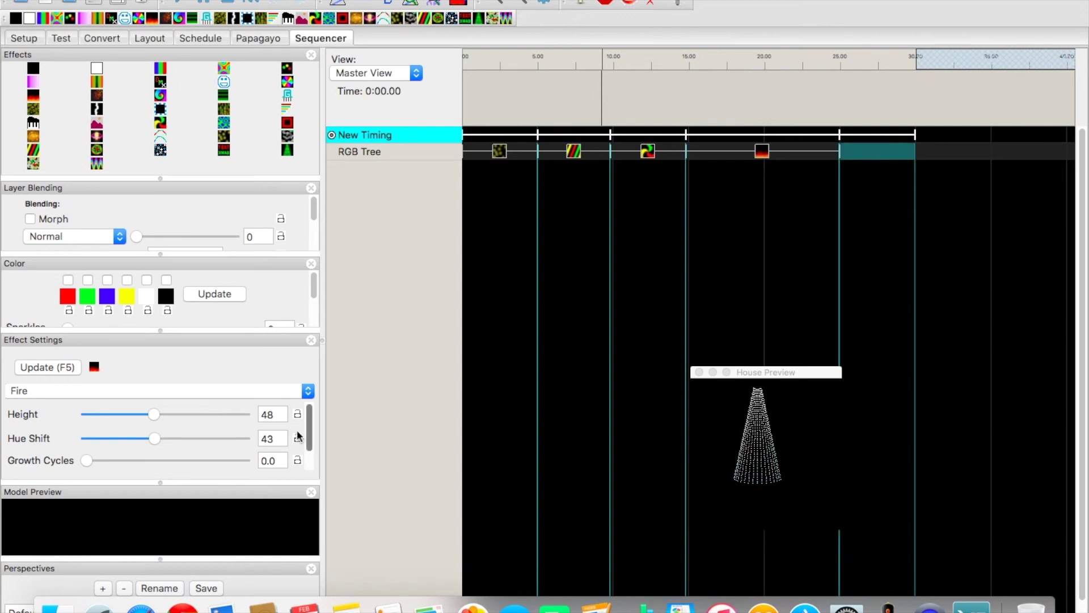
Step: Place a red, green, blue, yellow and white Bars effect in the 25–30 s block
left_click(154, 391)
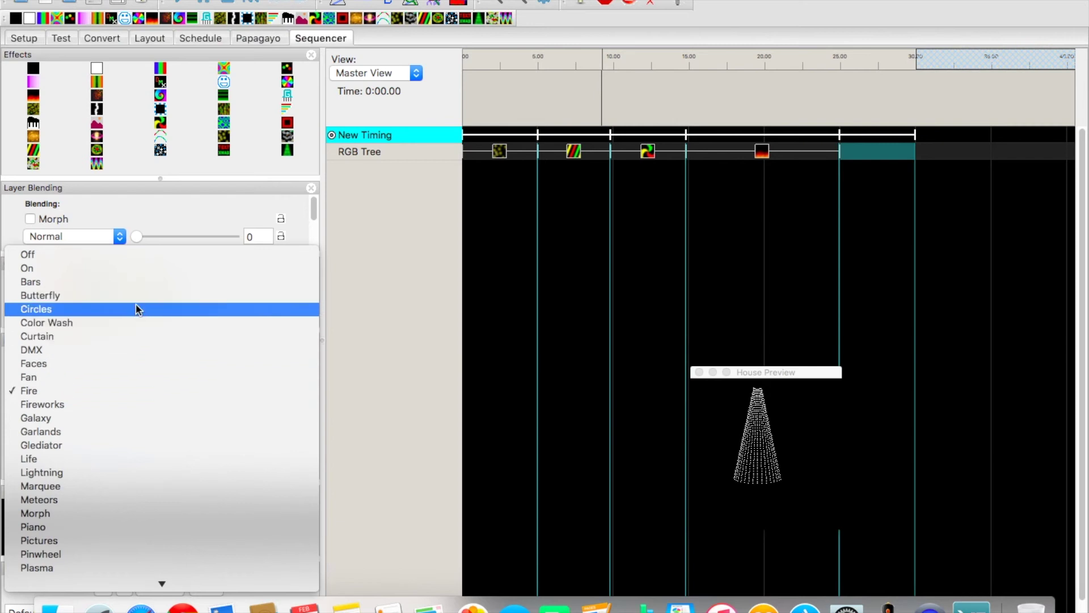
left_click(131, 283)
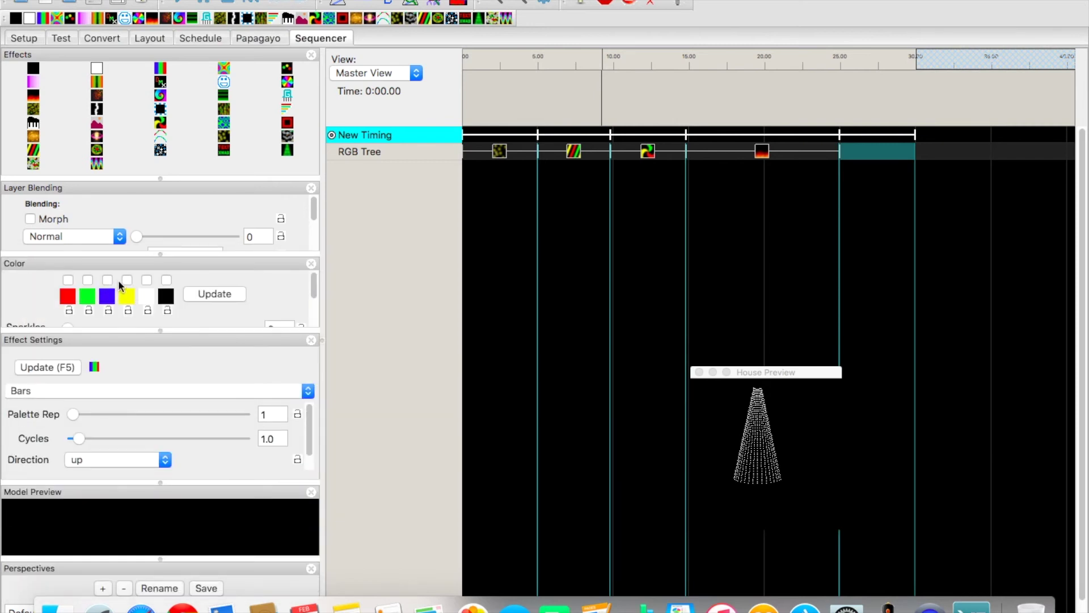
left_click(68, 280)
left_click(87, 280)
left_click(127, 280)
left_click(146, 280)
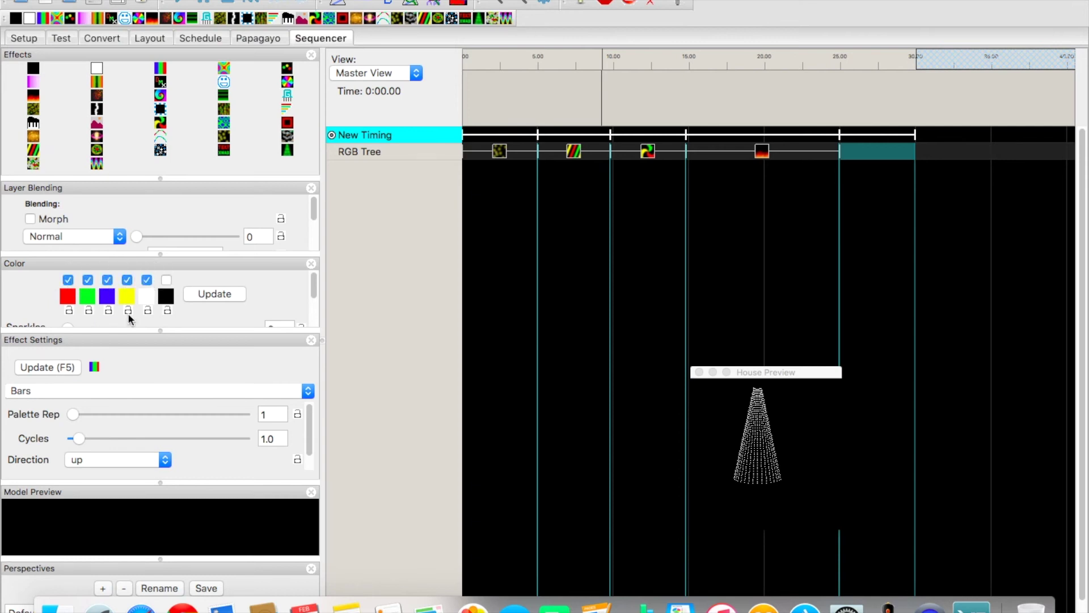
left_click_drag(95, 368, 858, 154)
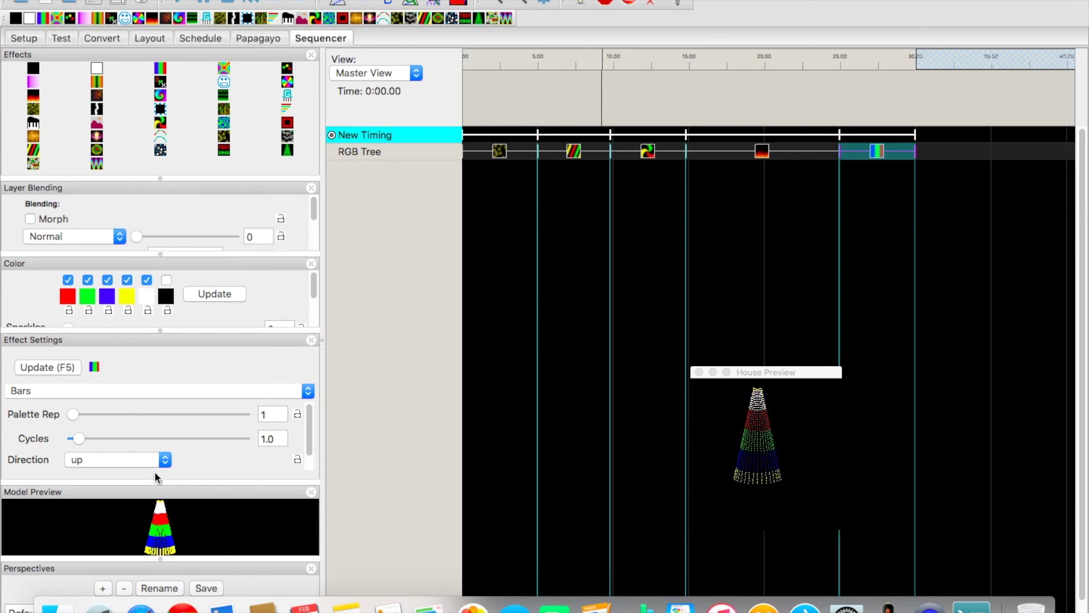
Step: Set the Bars effect to 3.3 cycles with the expand direction
left_click(113, 439)
left_click_drag(113, 438, 93, 440)
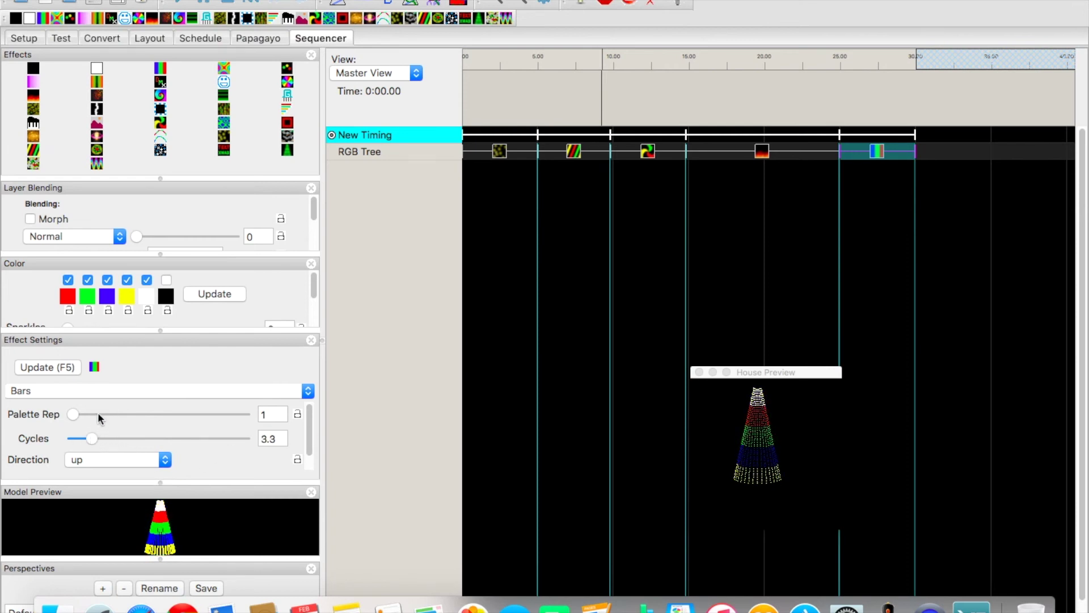
left_click_drag(311, 442, 302, 475)
left_click(163, 445)
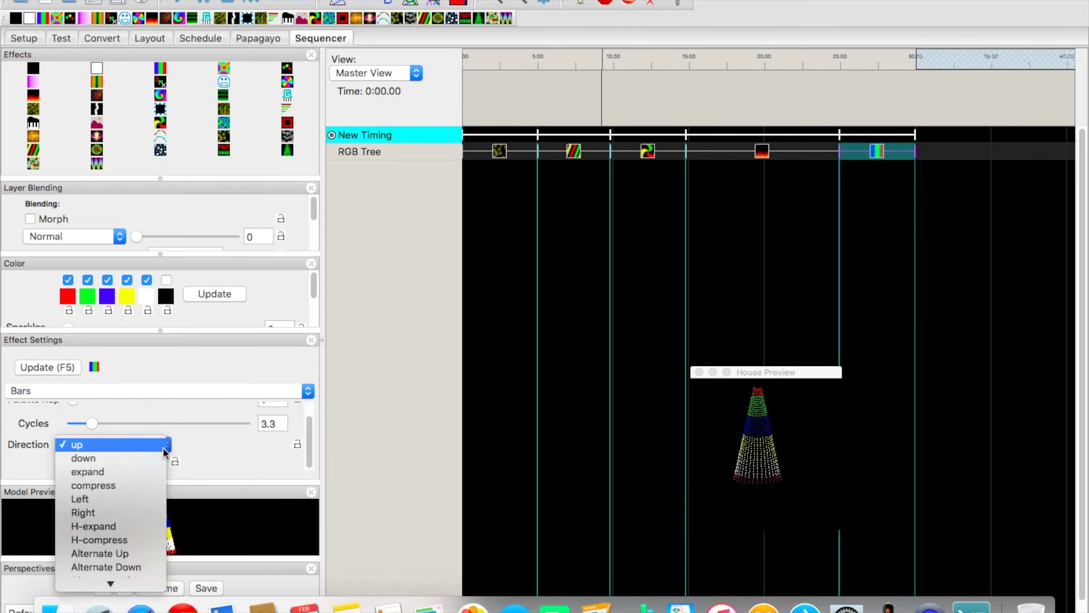
left_click(152, 458)
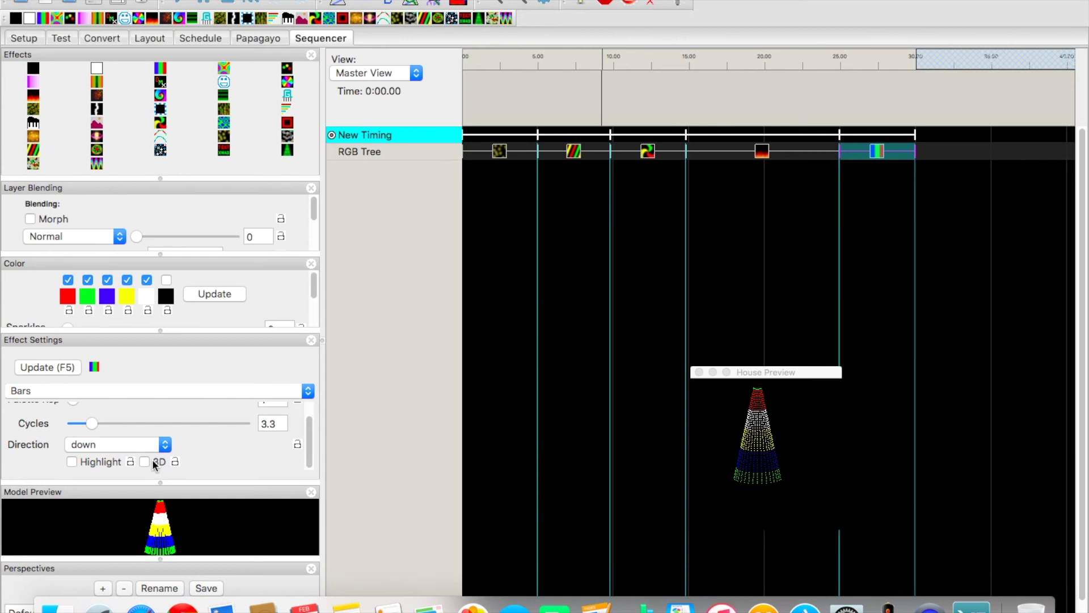
left_click(162, 445)
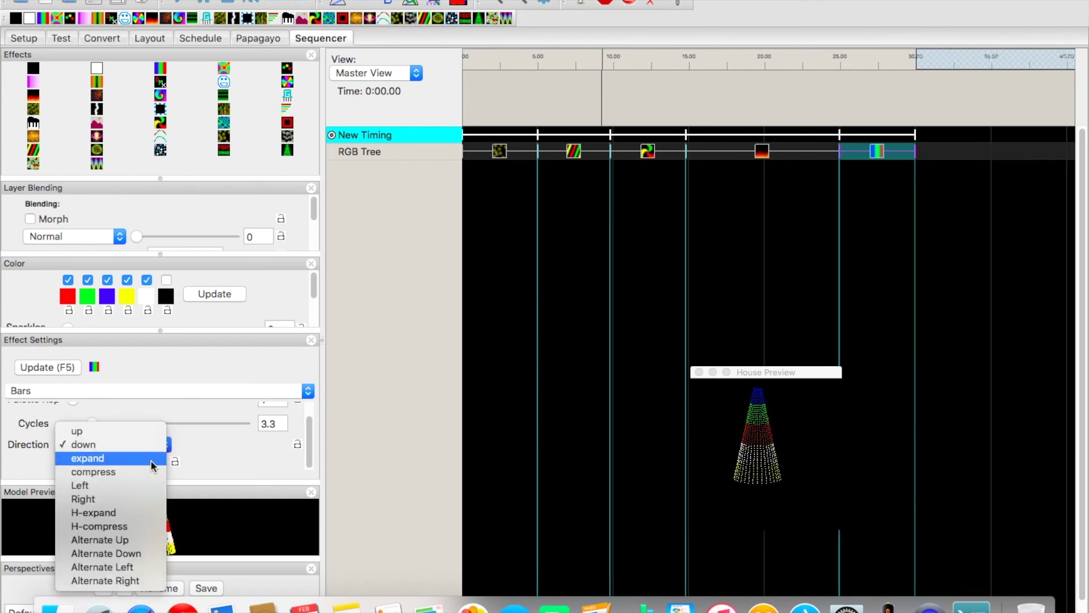
left_click(151, 459)
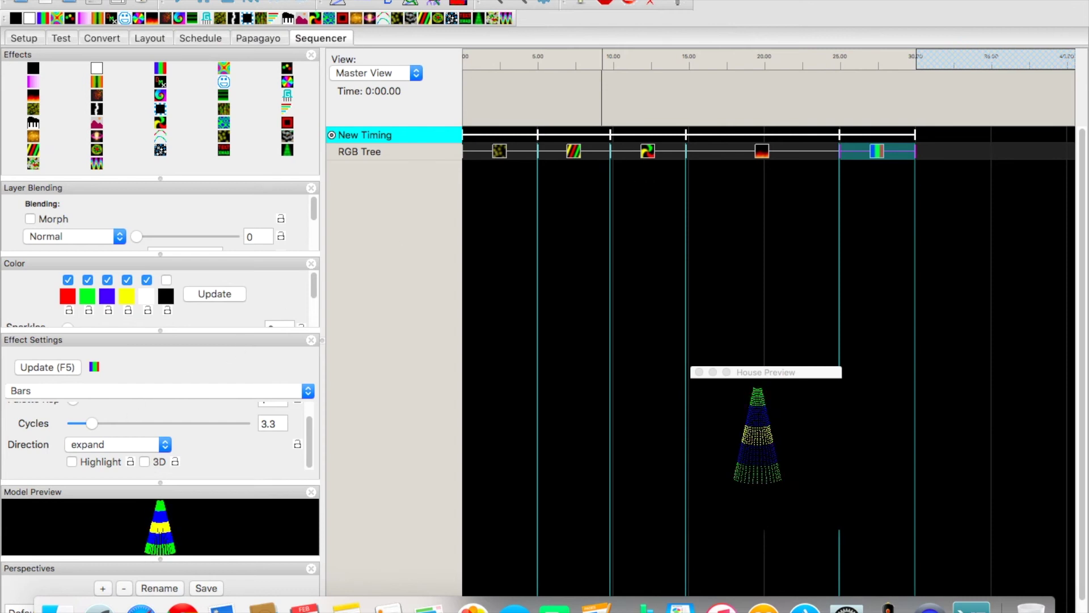
left_click(105, 1)
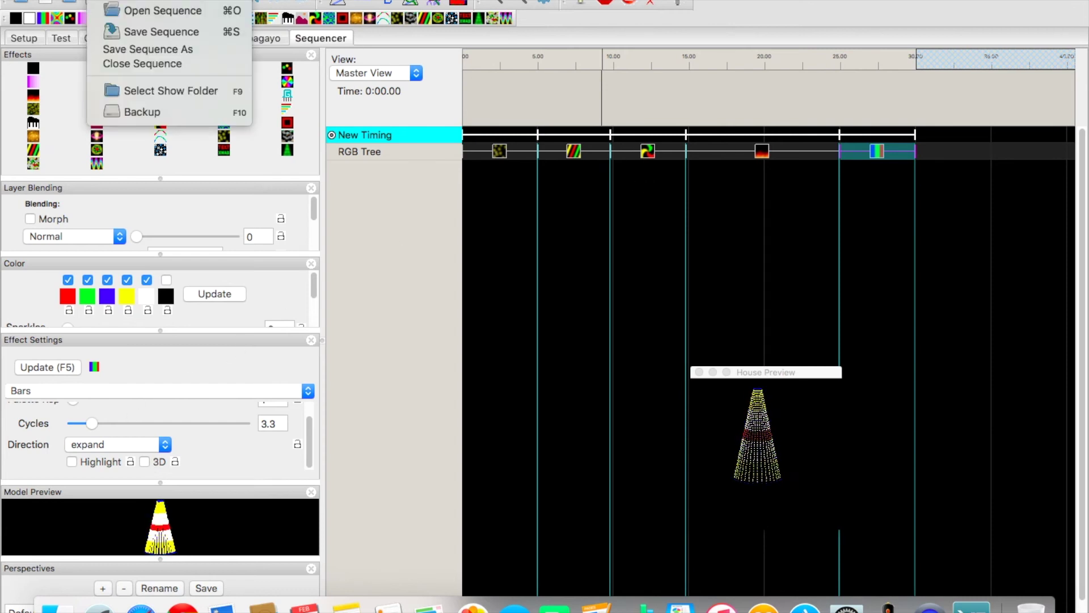
Step: Save the sequence as RGB_tree_testing and switch to the Layout view
left_click(147, 49)
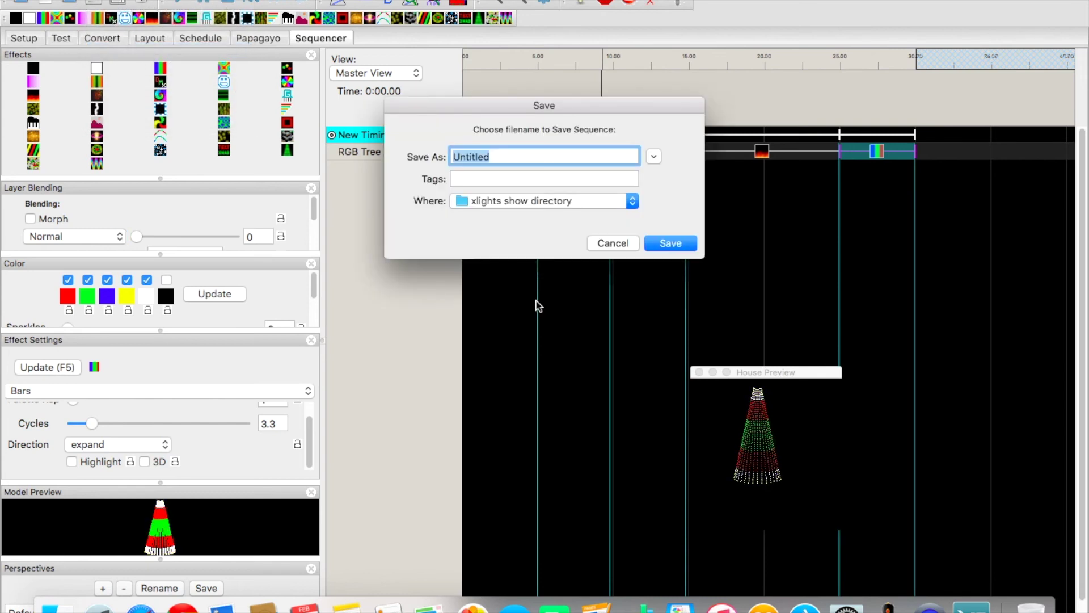
type("RGB_tree_testing")
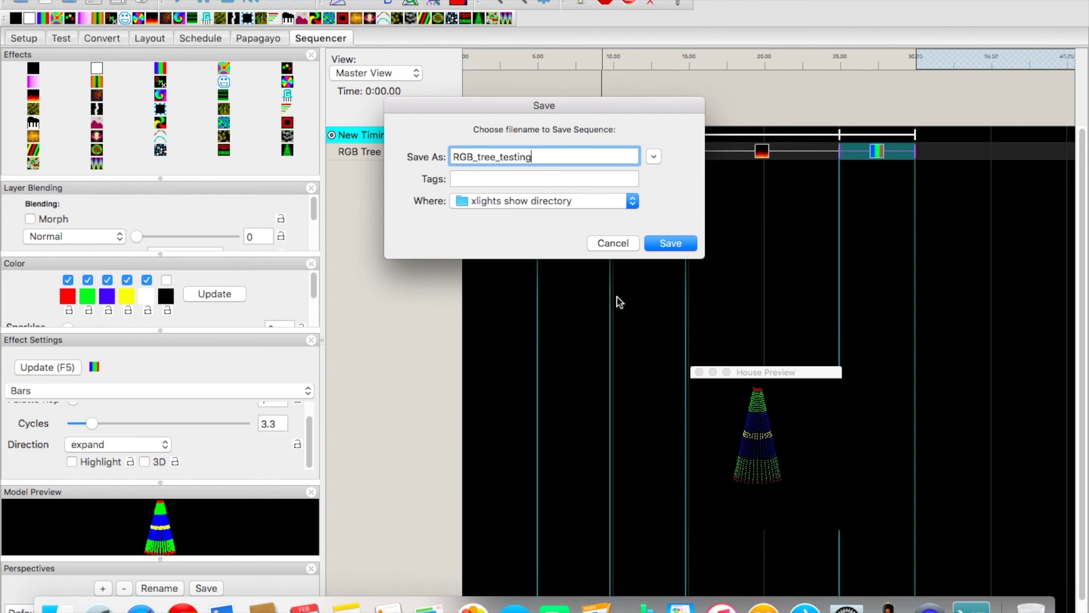
left_click(671, 243)
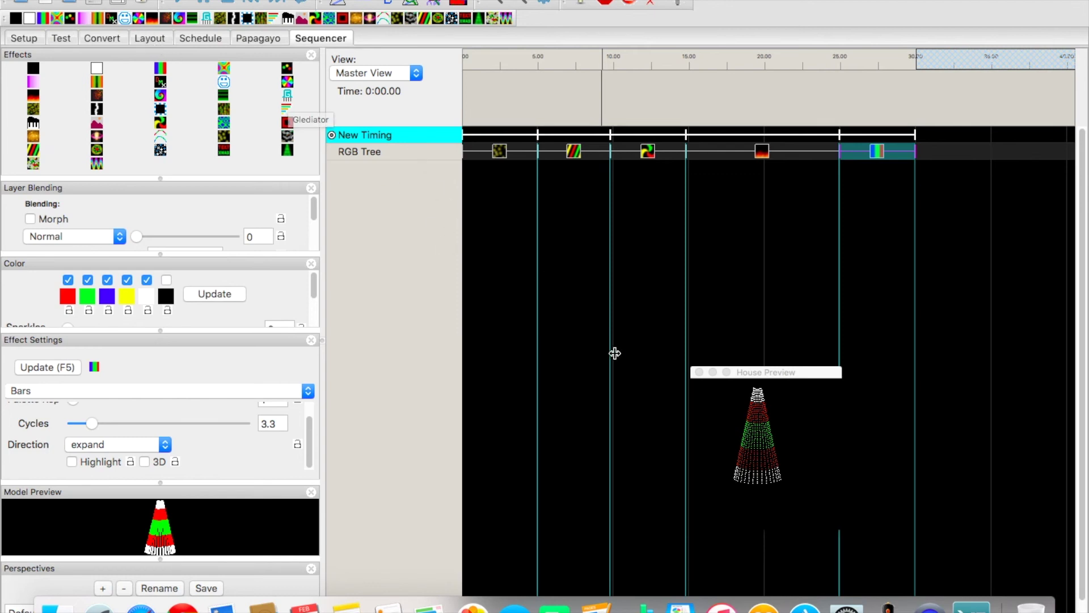
left_click(148, 36)
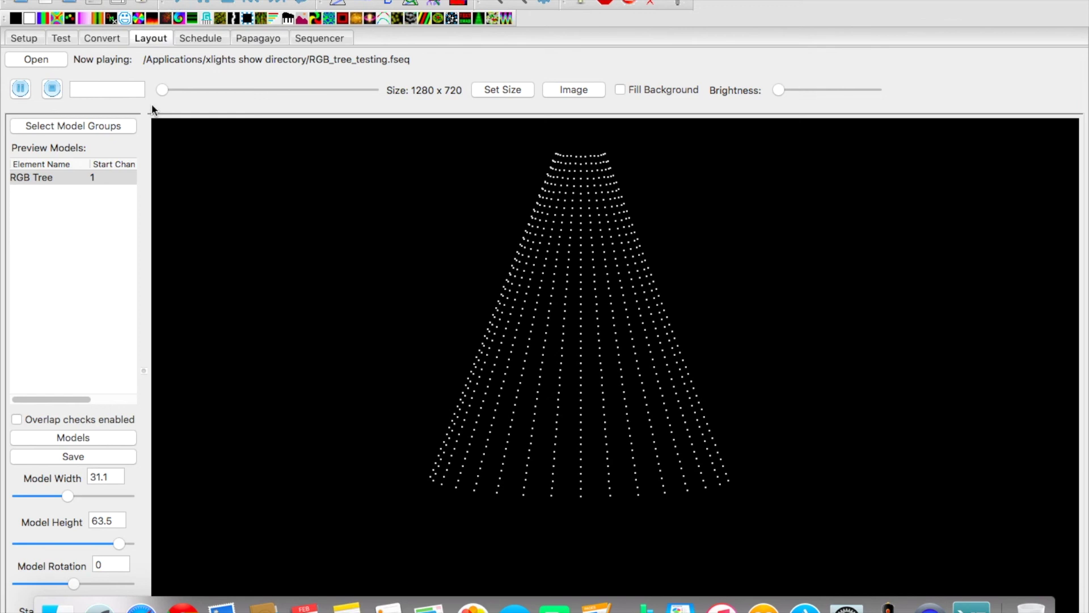